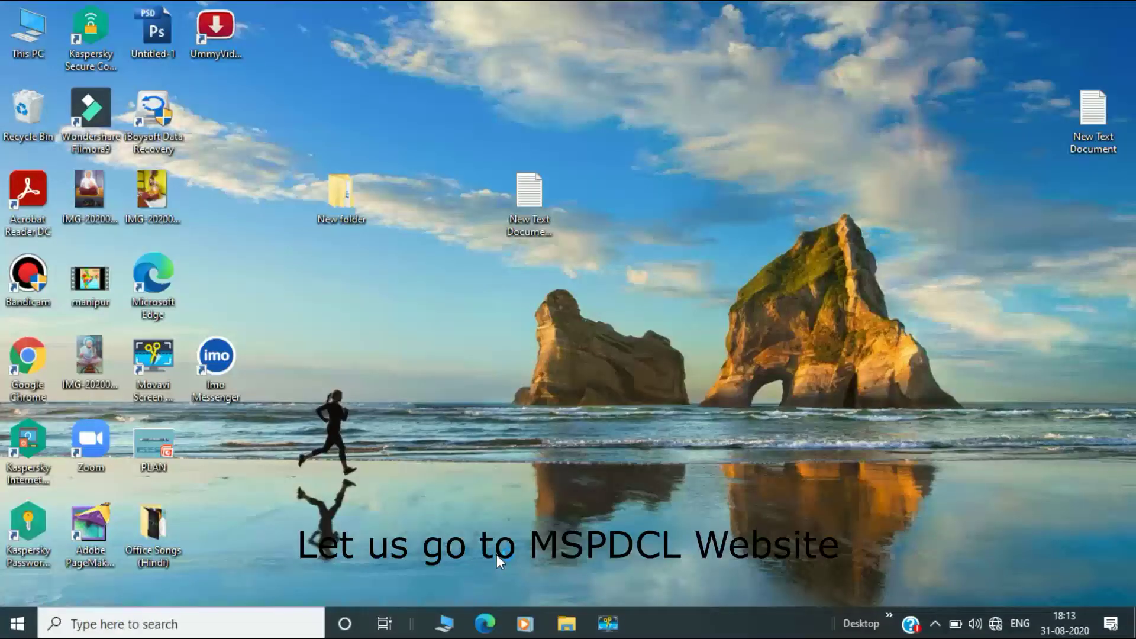
Scroll the MSPDCL home page down and back up to survey its content
right_click(495, 555)
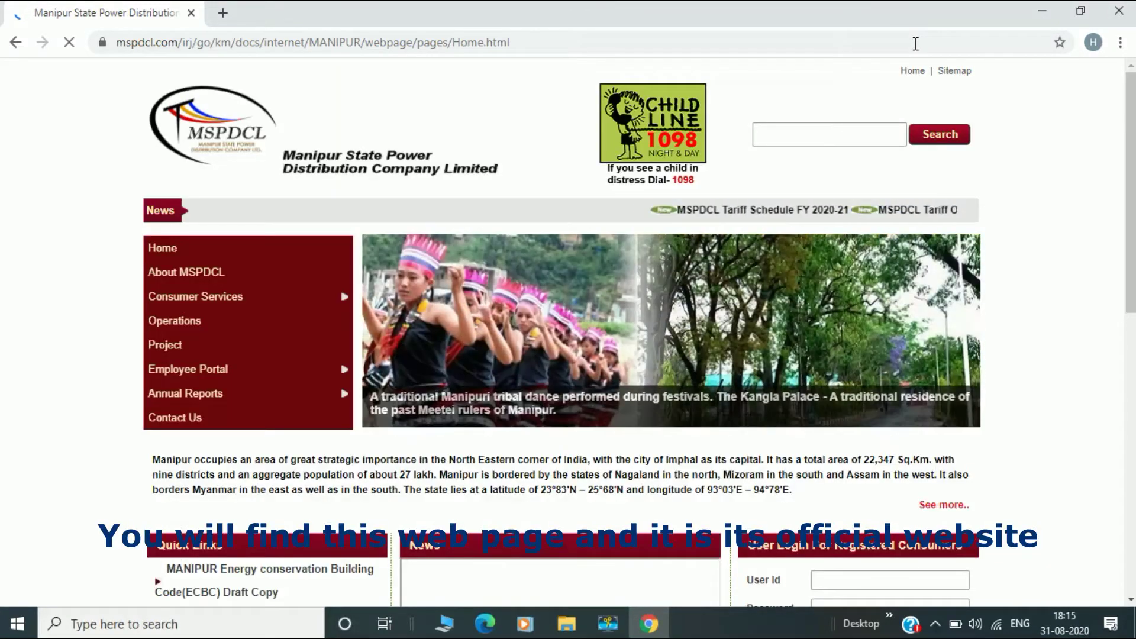
scroll(1133, 126, down, 1)
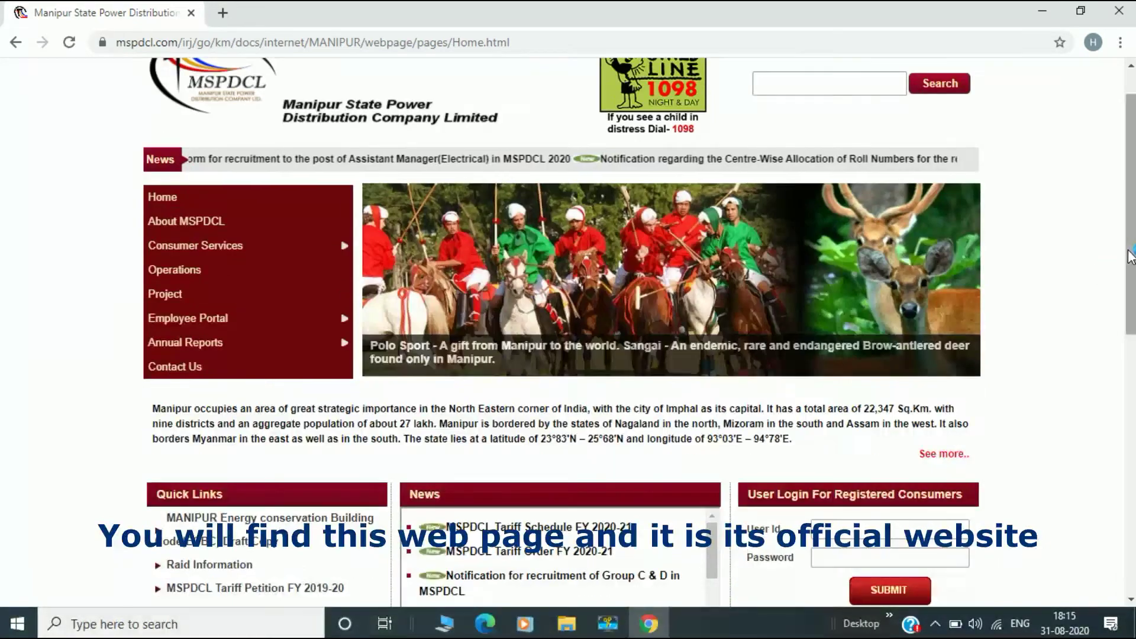
drag(1130, 261, 1130, 315)
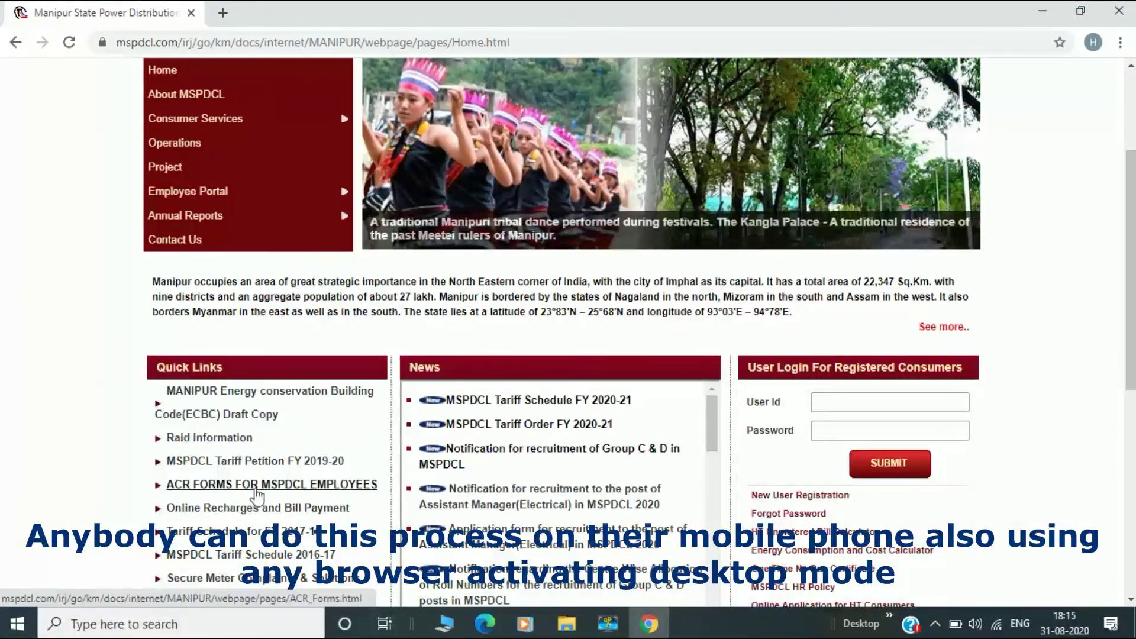
scroll(1094, 269, up, 2)
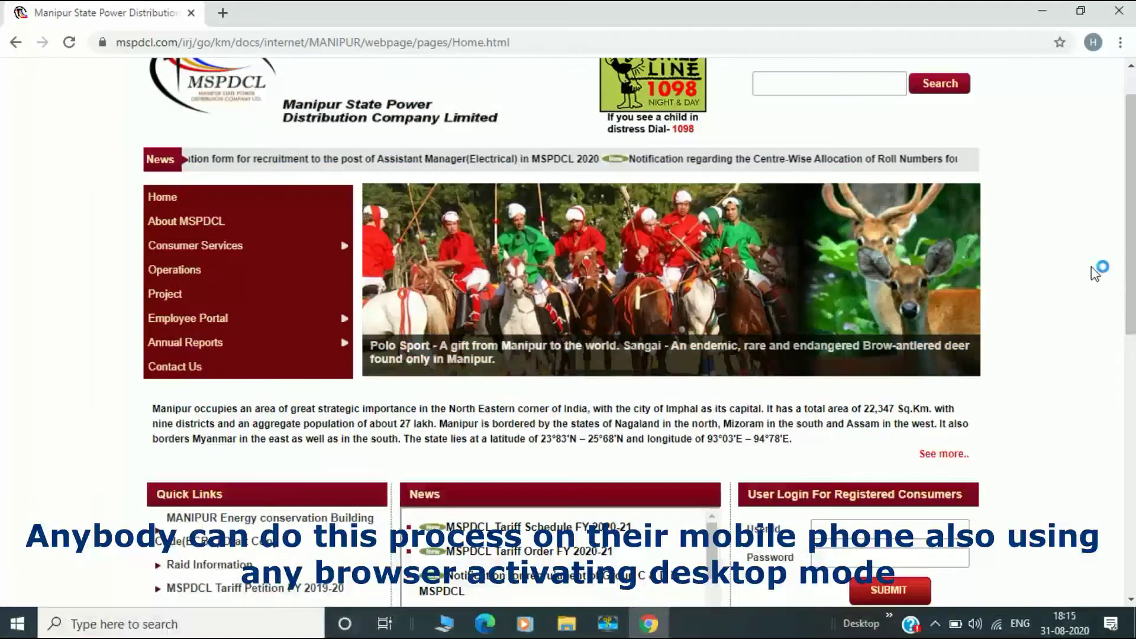
drag(1130, 260, 1130, 316)
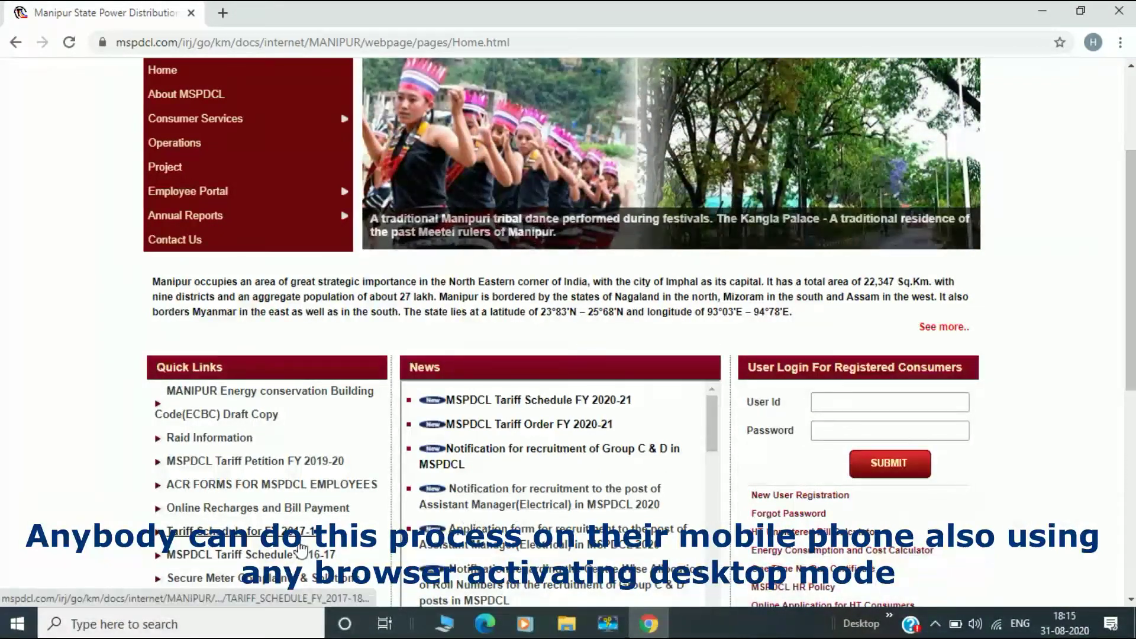
scroll(1105, 120, up, 2)
scroll(1106, 118, up, 1)
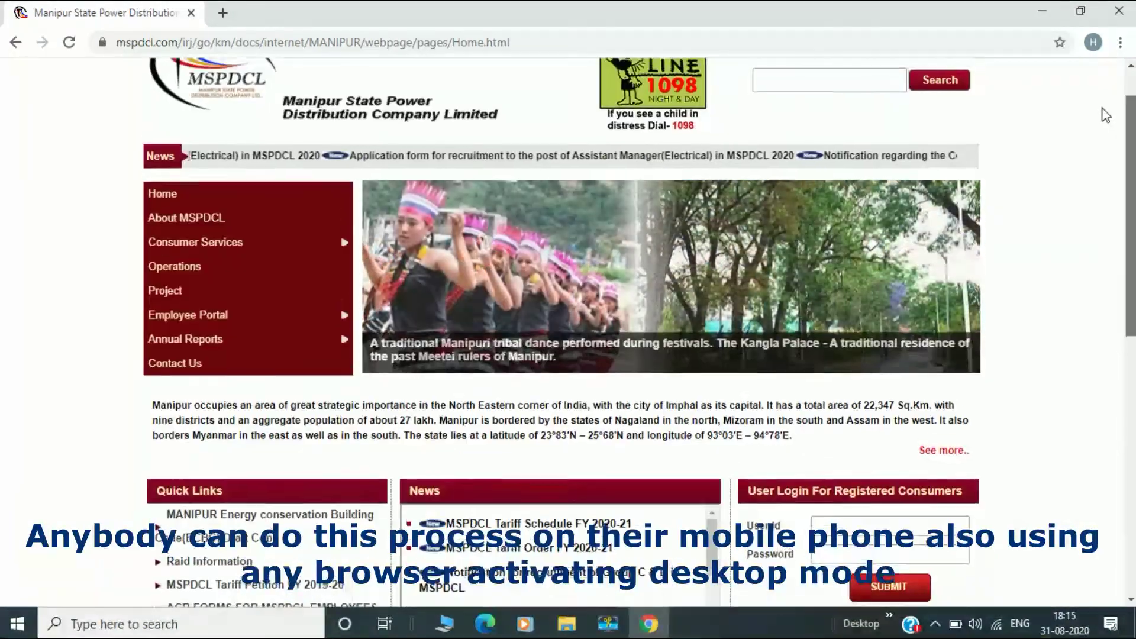
Scroll the home page until Quick Links with 'Online Recharges and Bill Payment' is visible
key(ctrl+a)
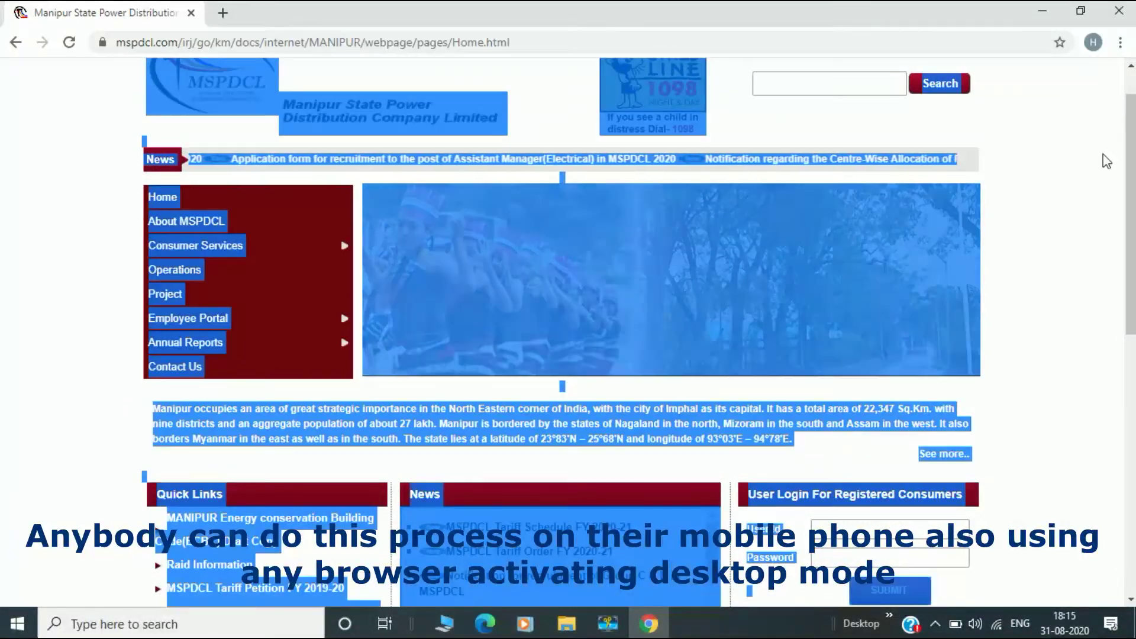
click(1092, 268)
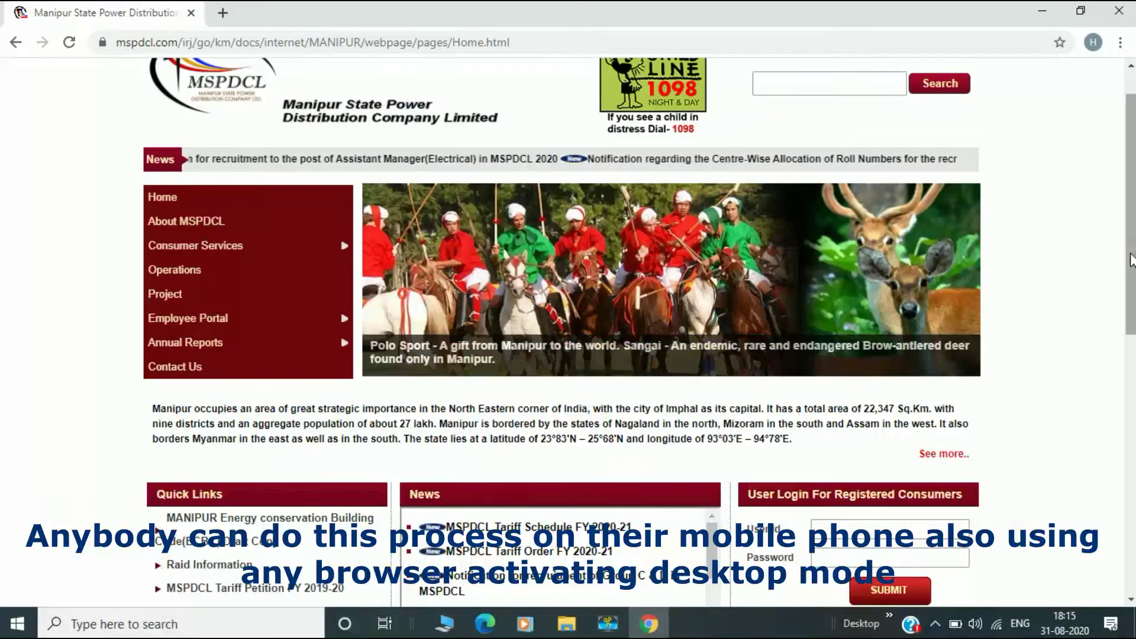
scroll(1131, 260, down, 10)
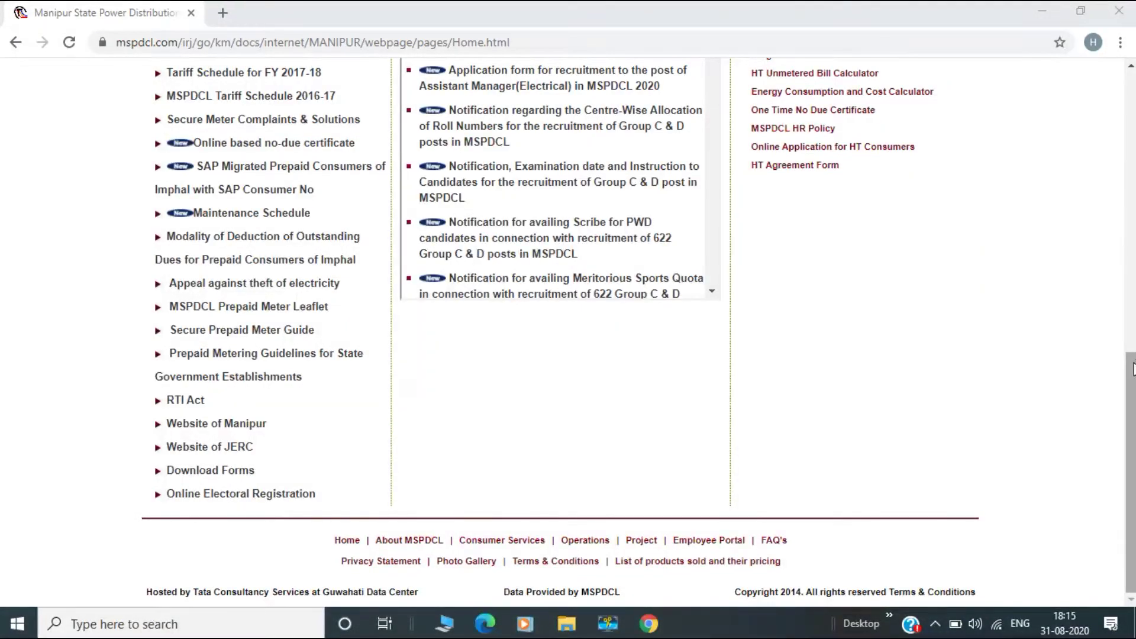
drag(1131, 371, 1104, 116)
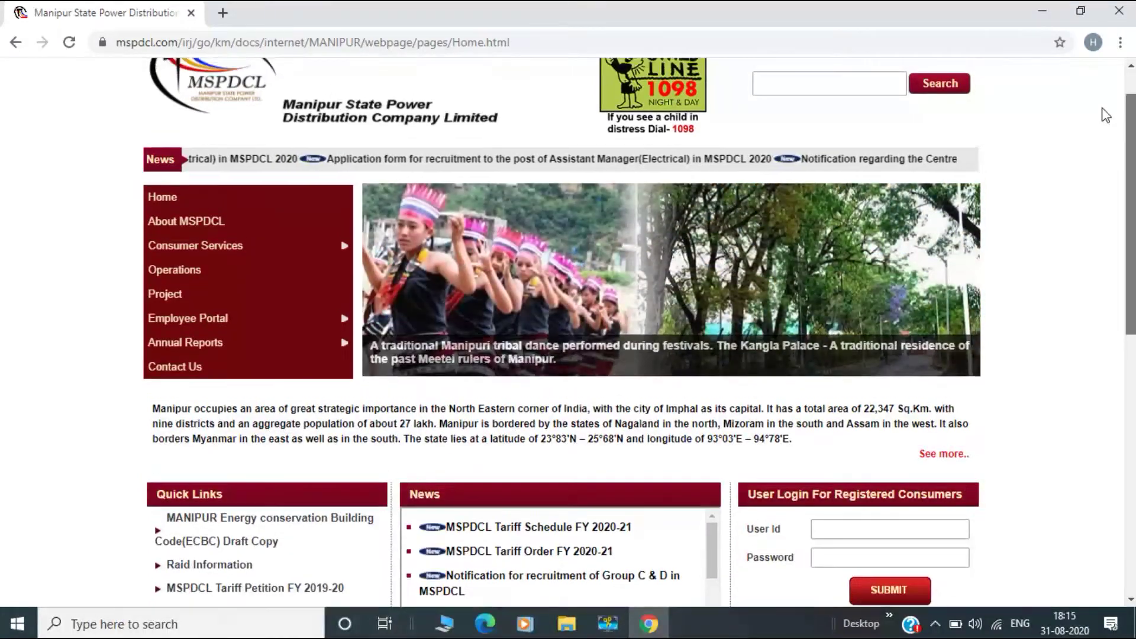
key(ctrl+a)
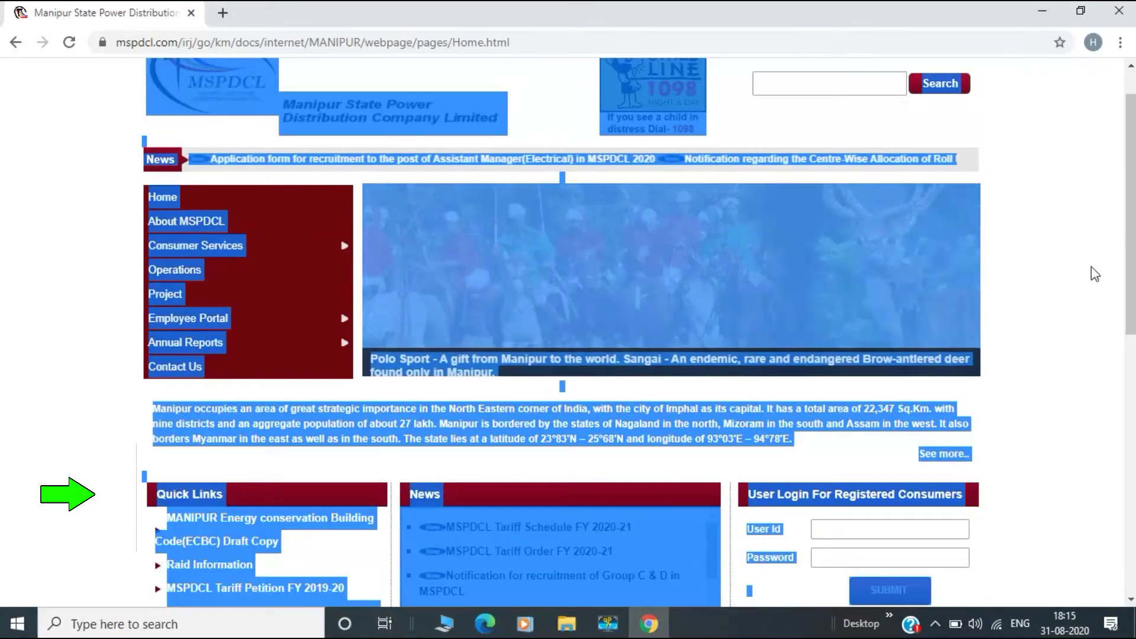
click(1098, 270)
drag(1132, 267, 1131, 317)
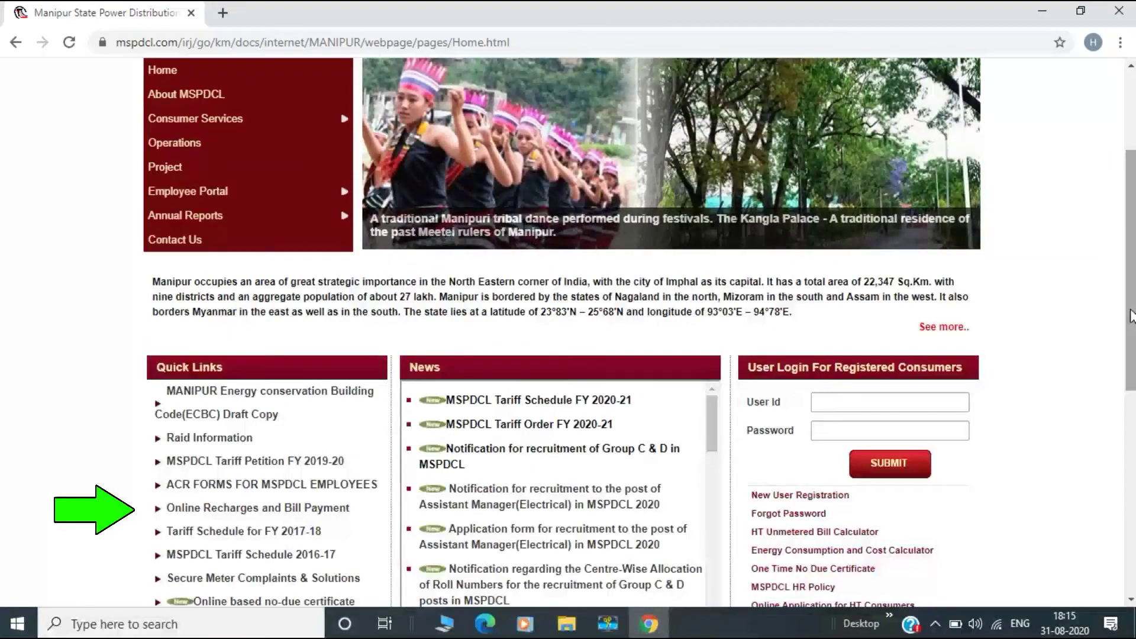
Go to Online Recharges and Bill Payment, then into Prepaid Recharges
click(254, 509)
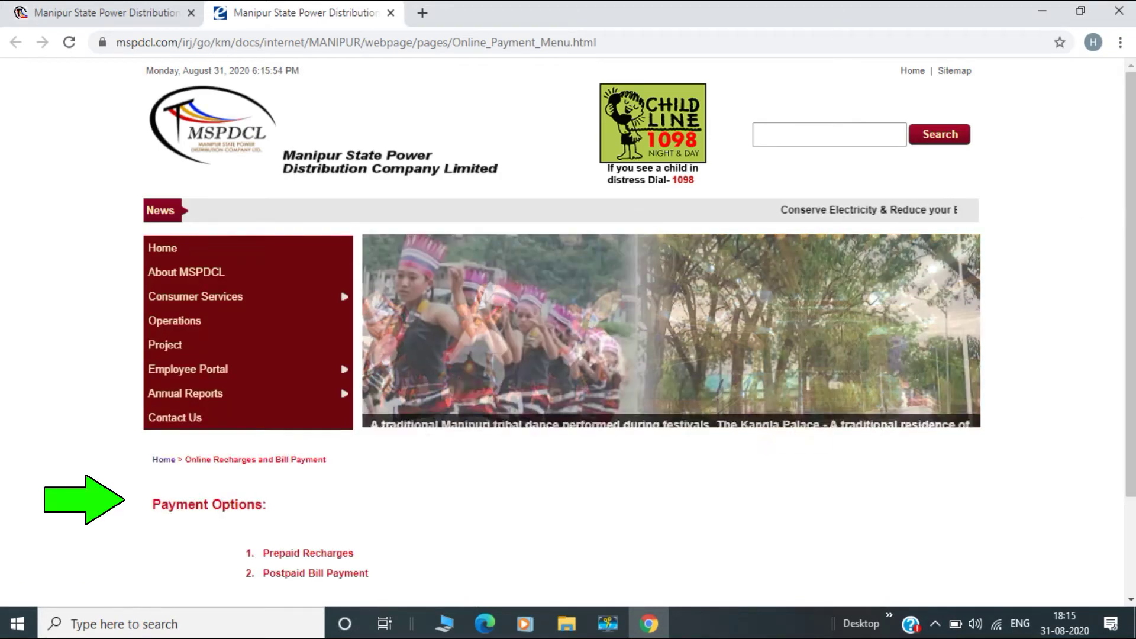
scroll(1129, 236, down, 2)
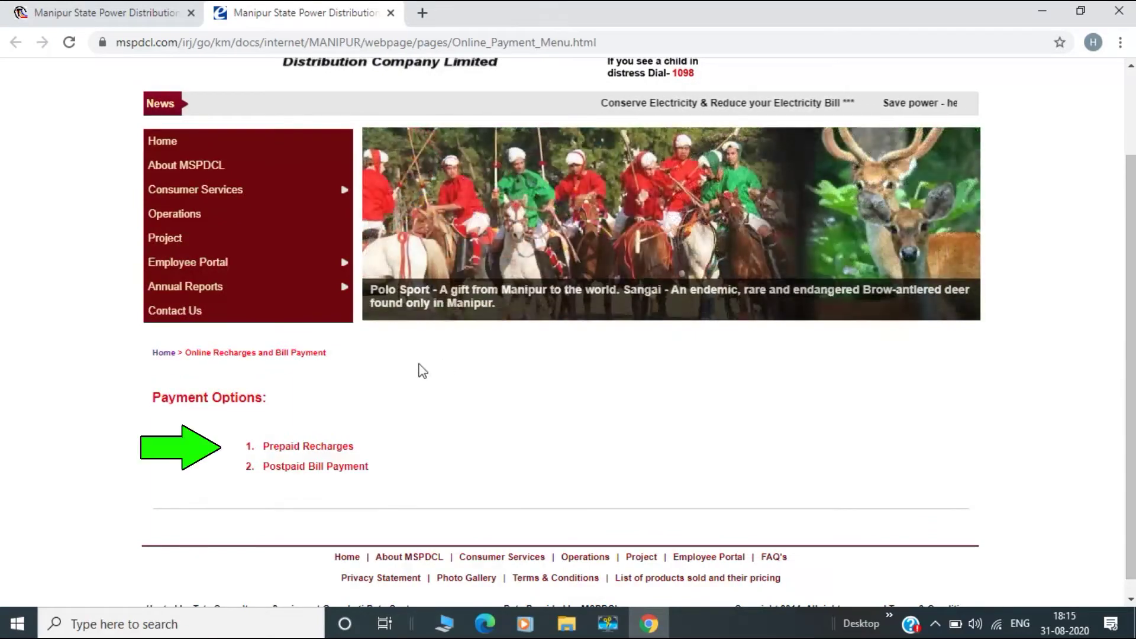
click(315, 447)
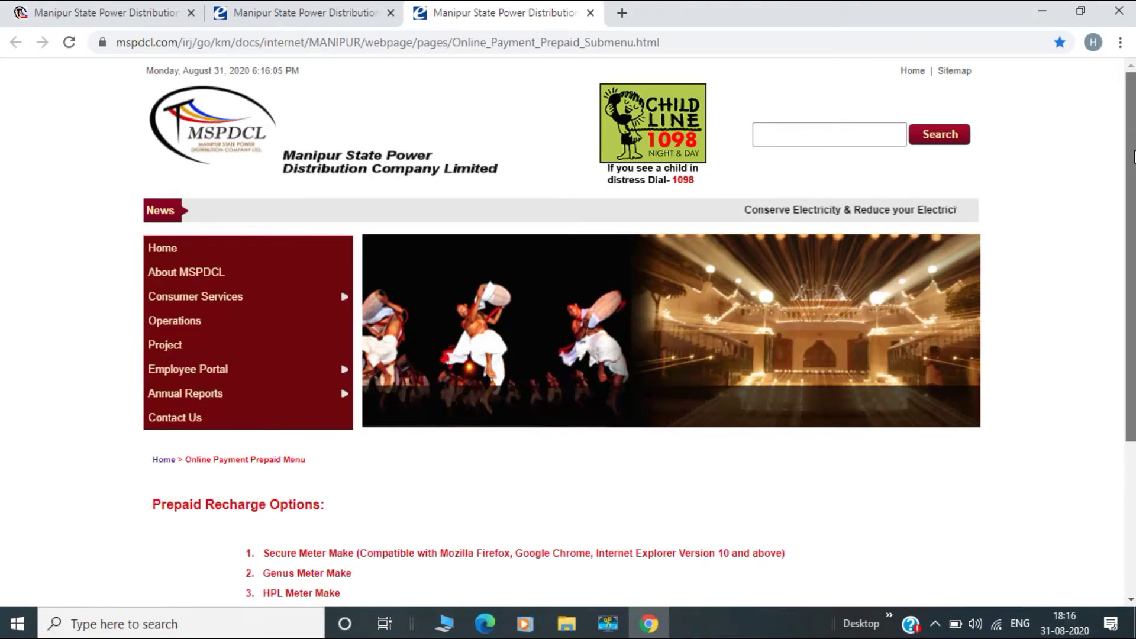
Choose Genus Meter Make to load its Consumer Details page in a new tab
scroll(1133, 157, down, 3)
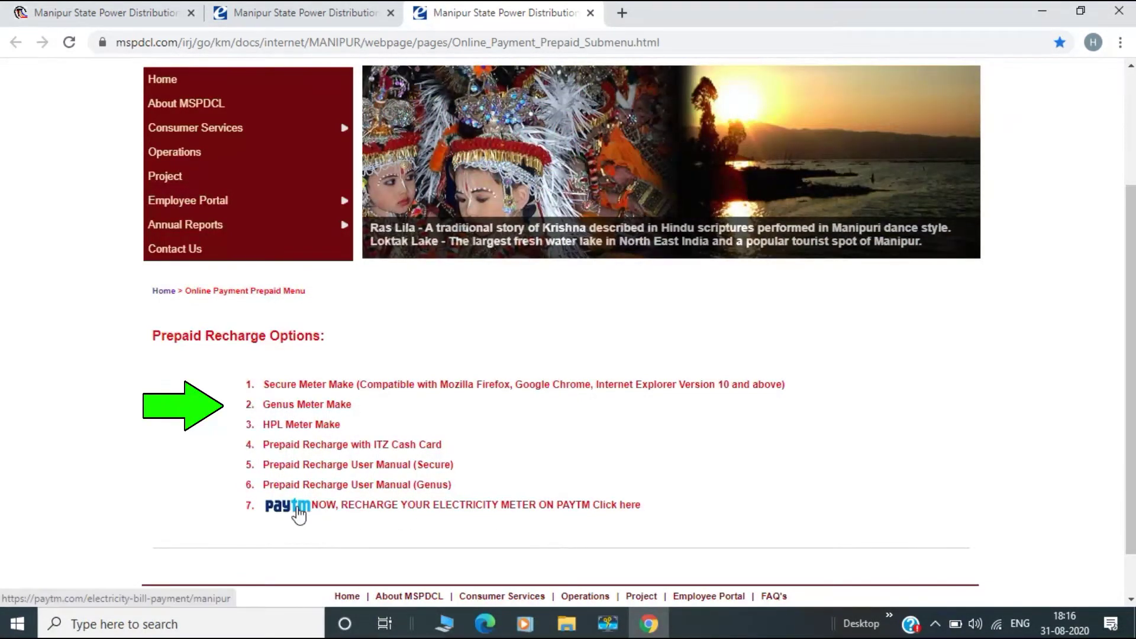
scroll(317, 454, up, 3)
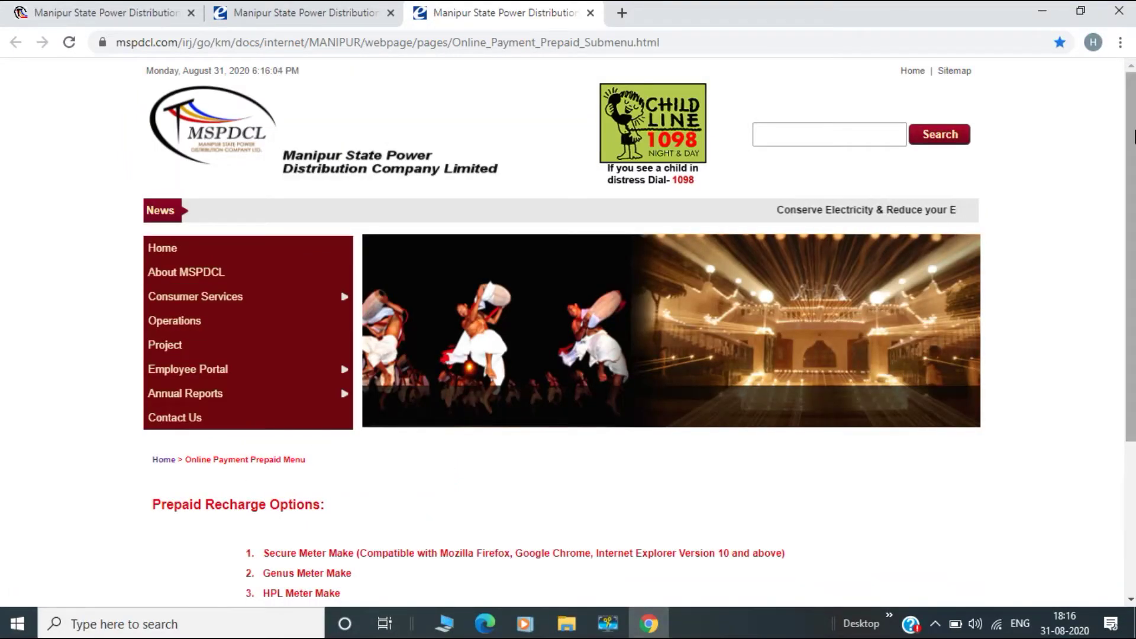
drag(1133, 133, 1133, 249)
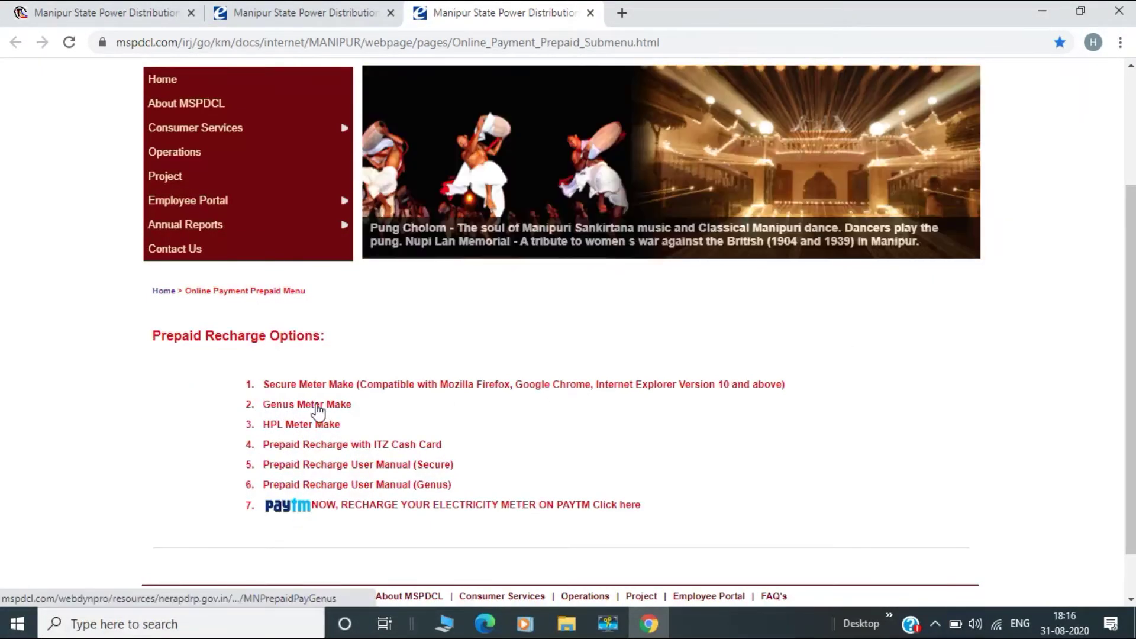
click(317, 406)
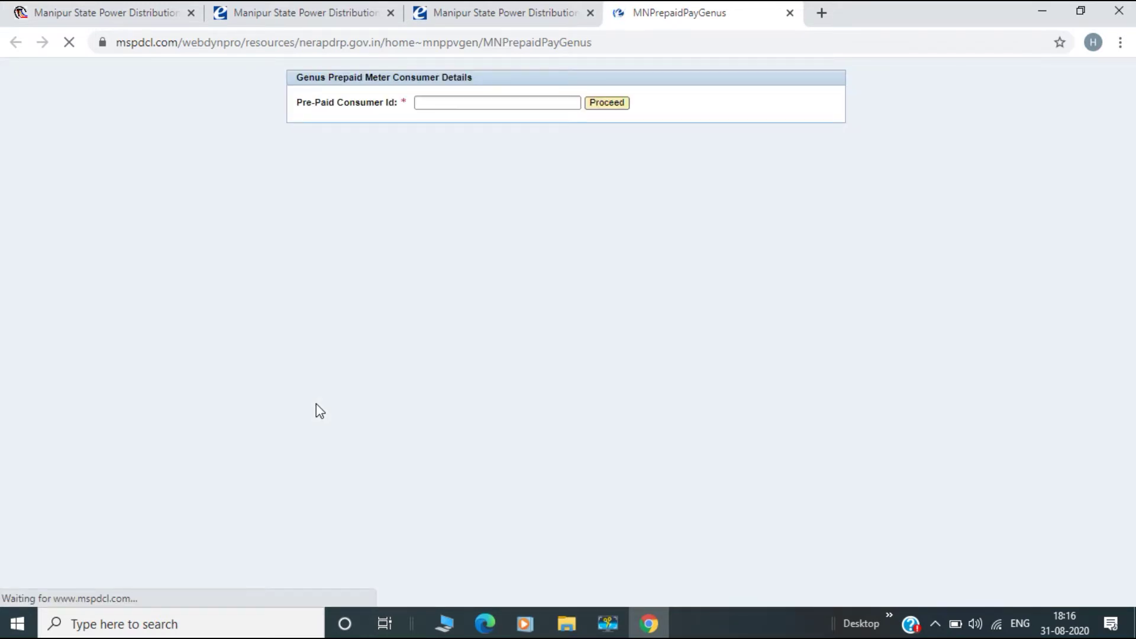
Enter the consumer's prepaid ID in the Pre-Paid Consumer Id field
click(519, 104)
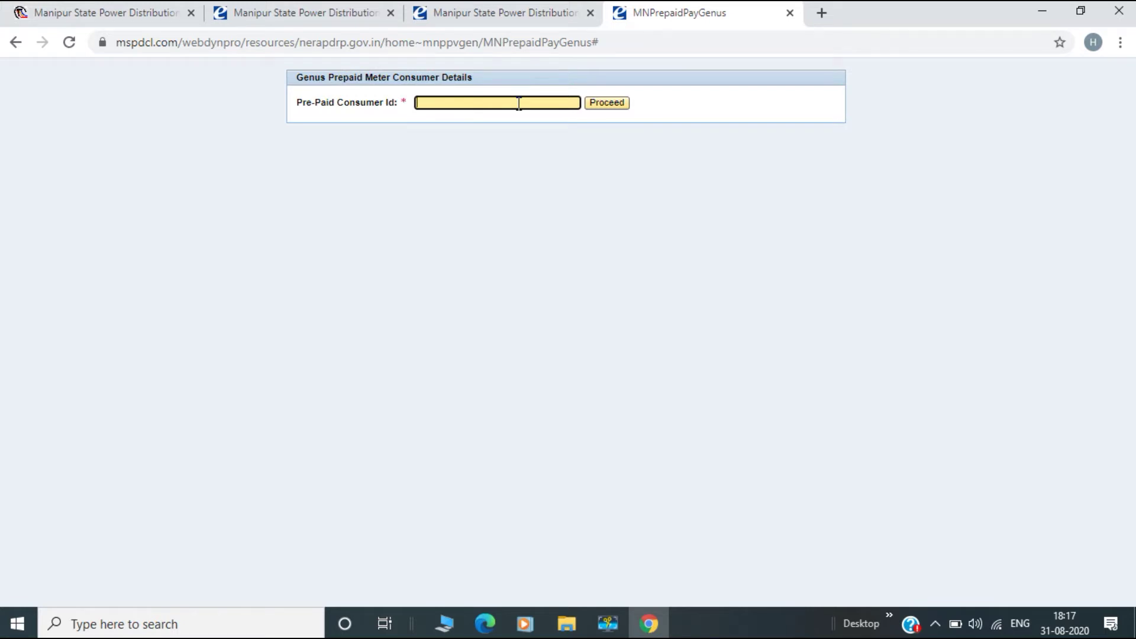
text(6116)
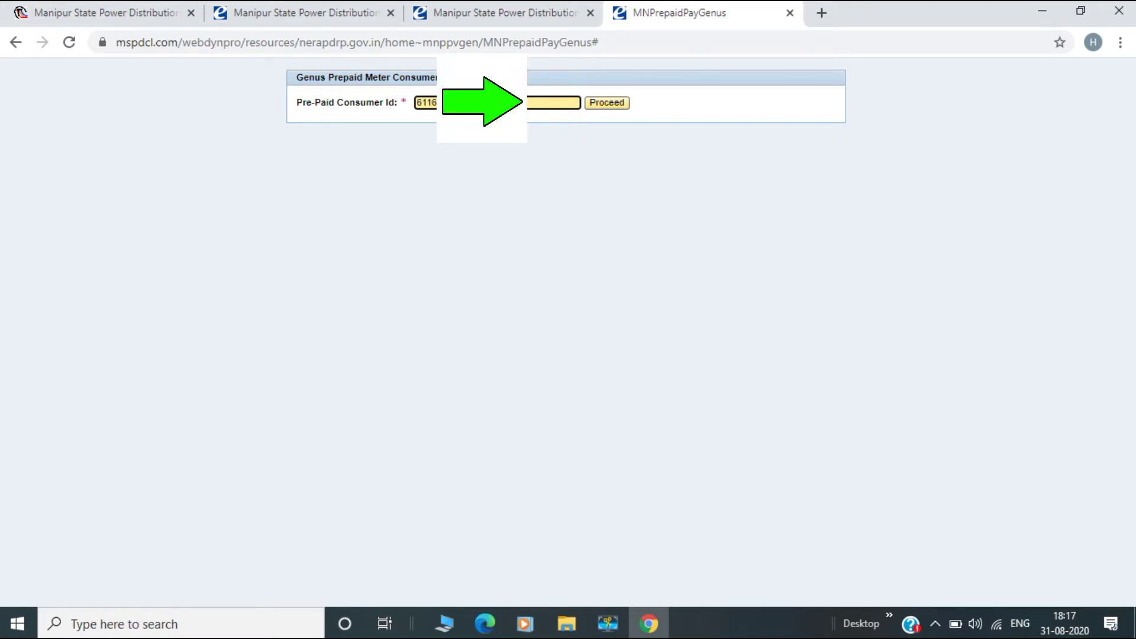
Submit the consumer ID, then enter and validate the consumer's e-mail address
click(600, 109)
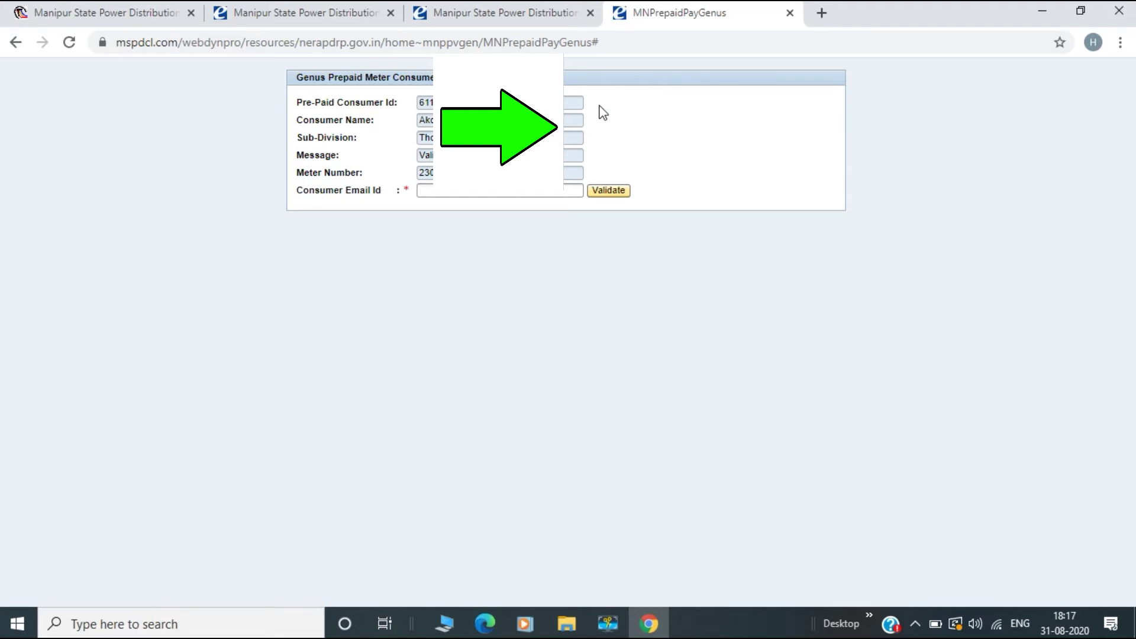
click(475, 193)
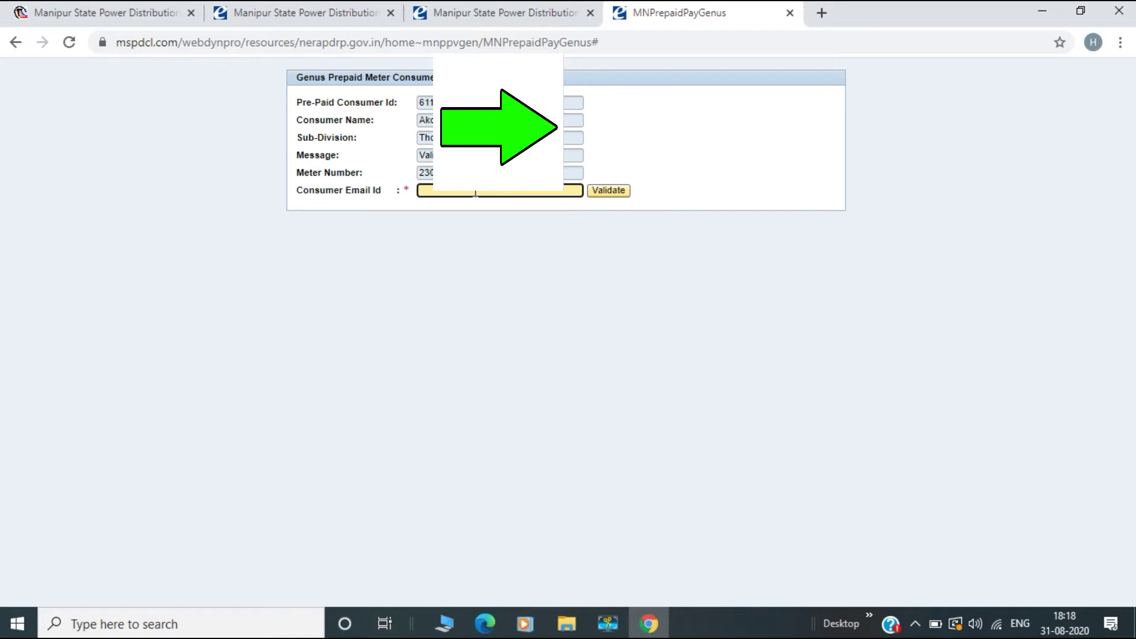
text(akr)
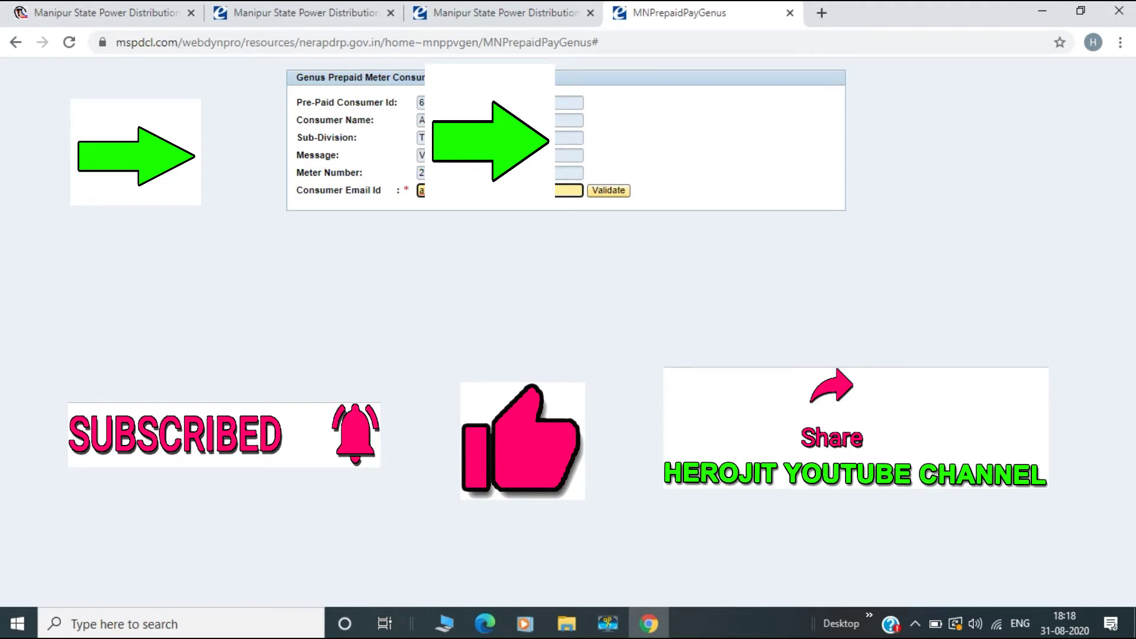
click(609, 191)
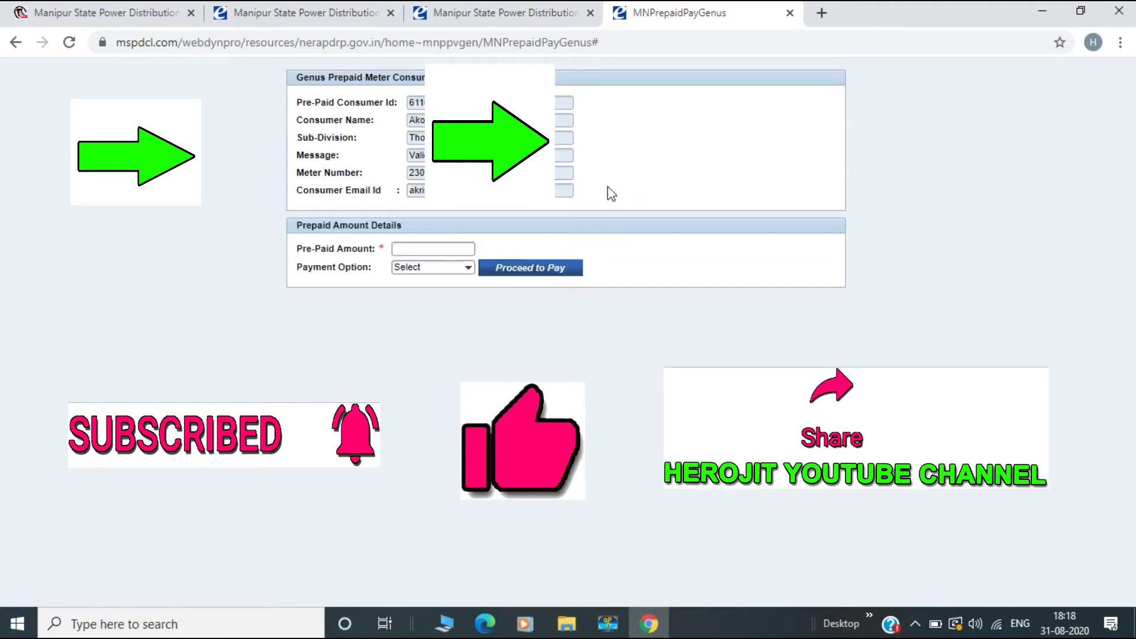
Set a 500 prepaid amount with Bill Desk payment and go through Proceed to Pay and Make Payment
click(438, 251)
text(500)
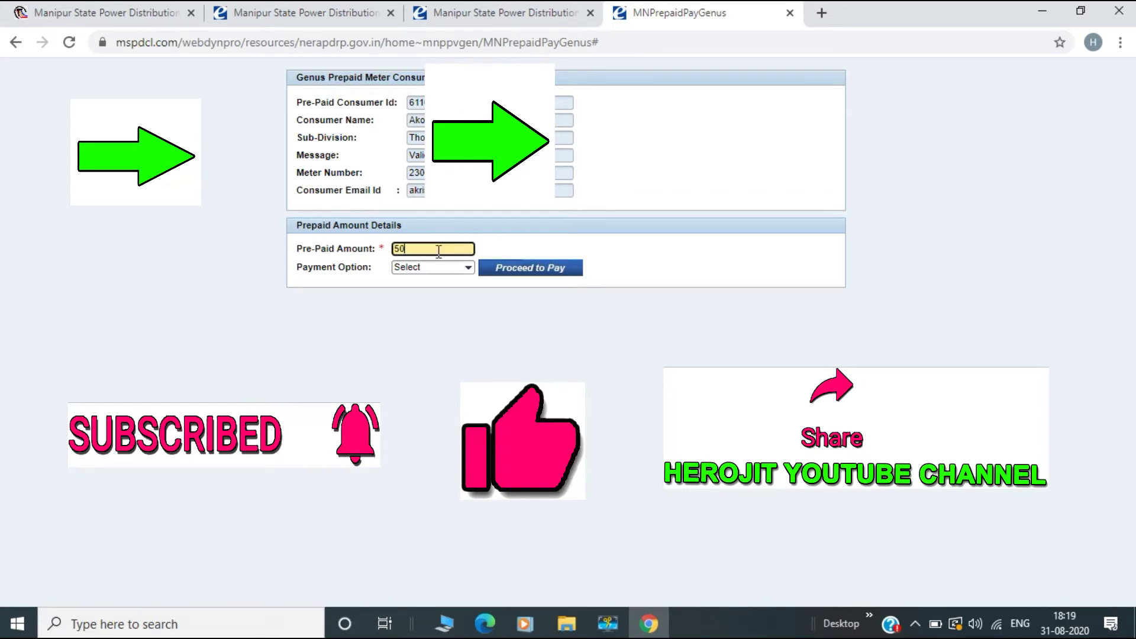
click(469, 271)
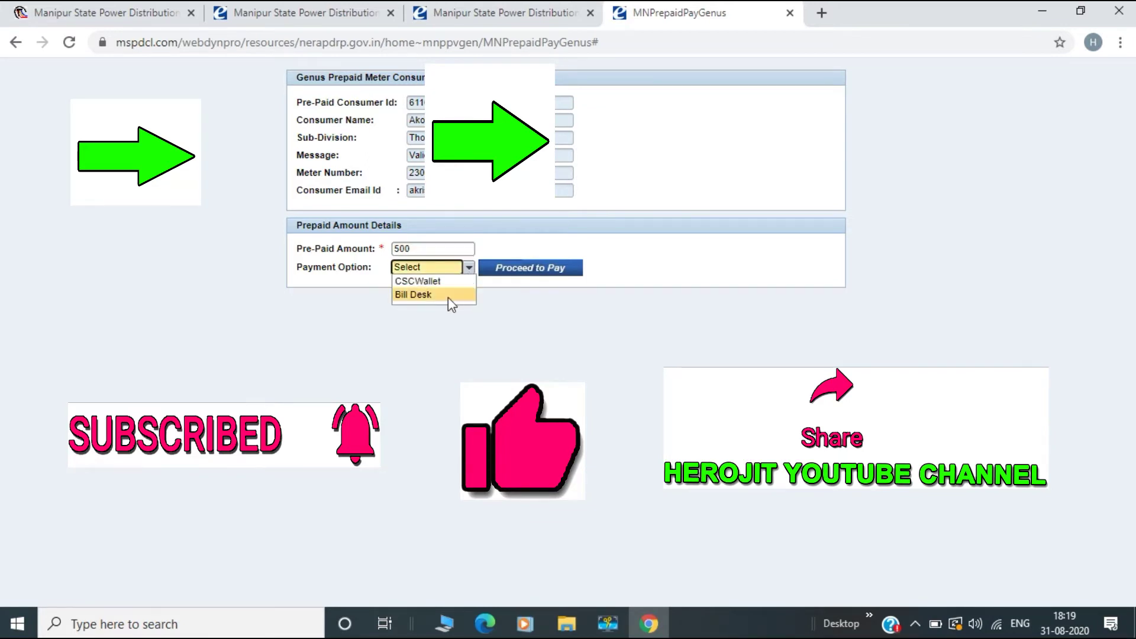
click(448, 296)
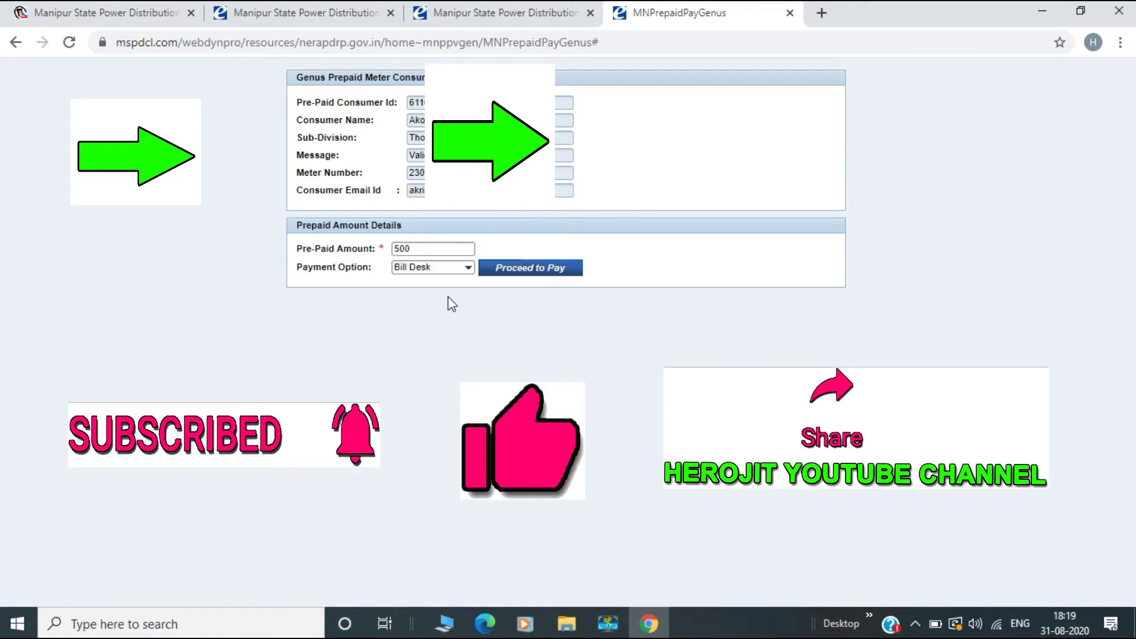
click(523, 274)
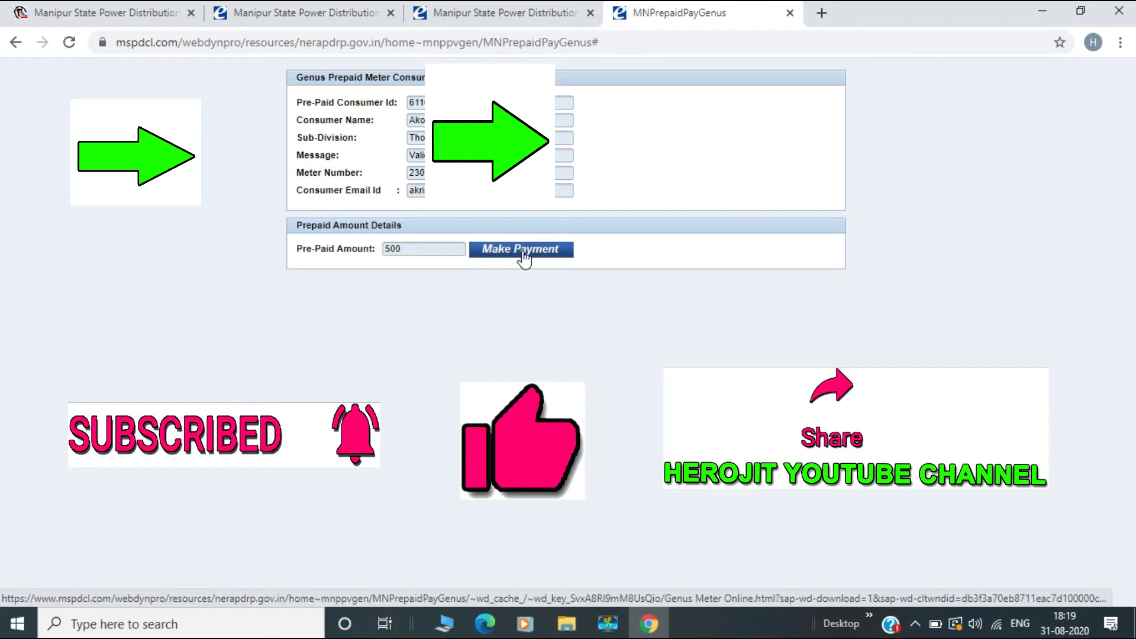
click(520, 249)
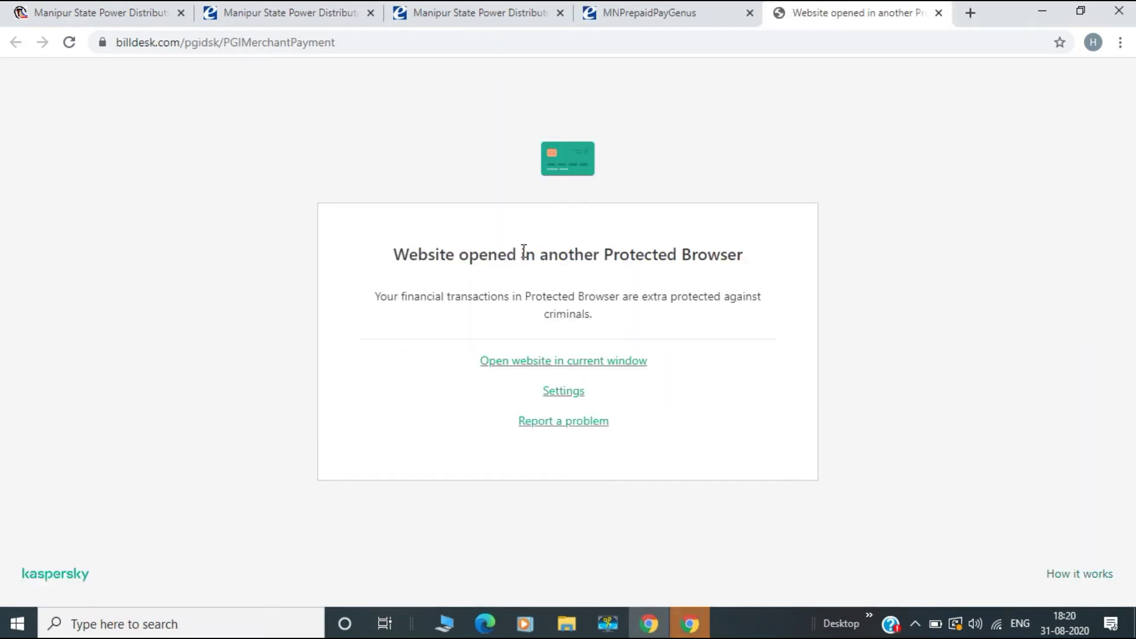
In the protected browser, pay via Internet Banking with State Bank of India
click(690, 623)
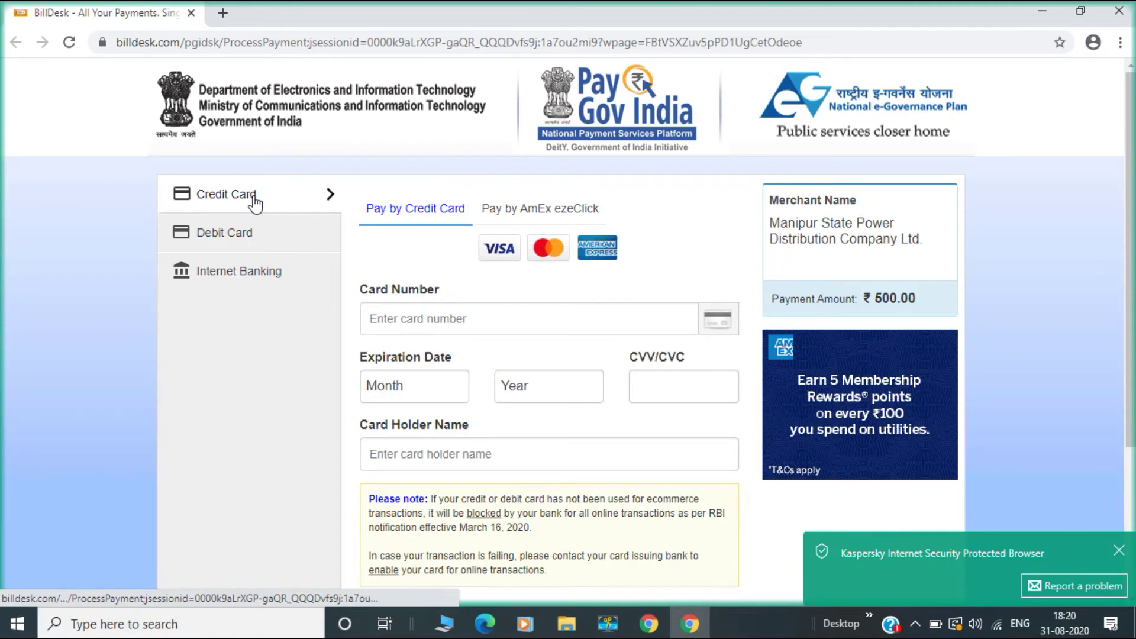
click(233, 242)
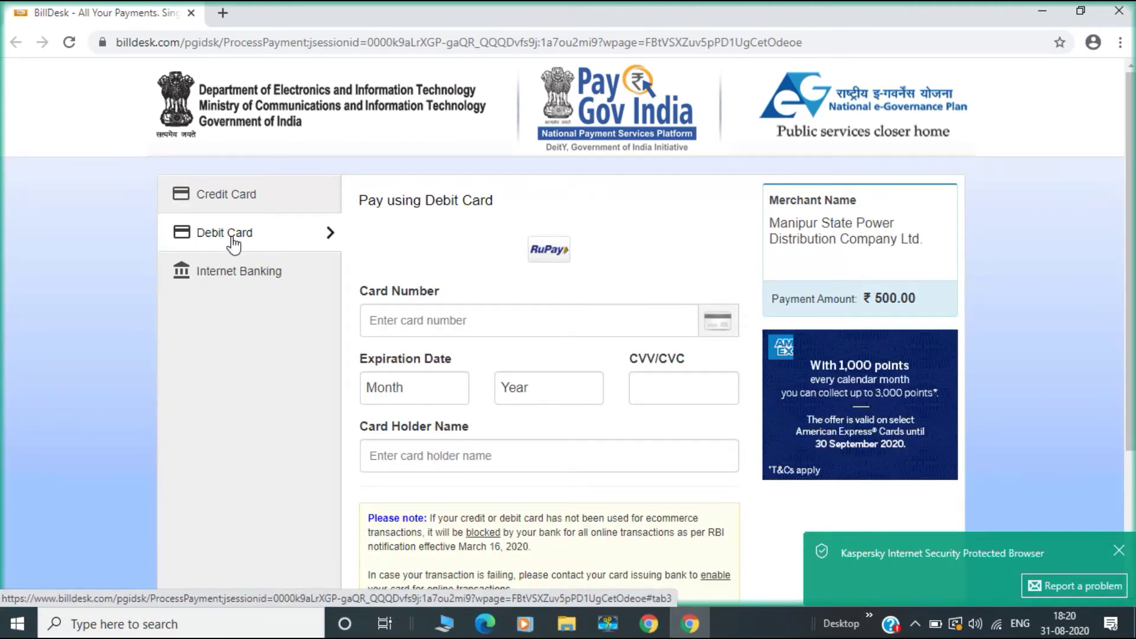
click(225, 278)
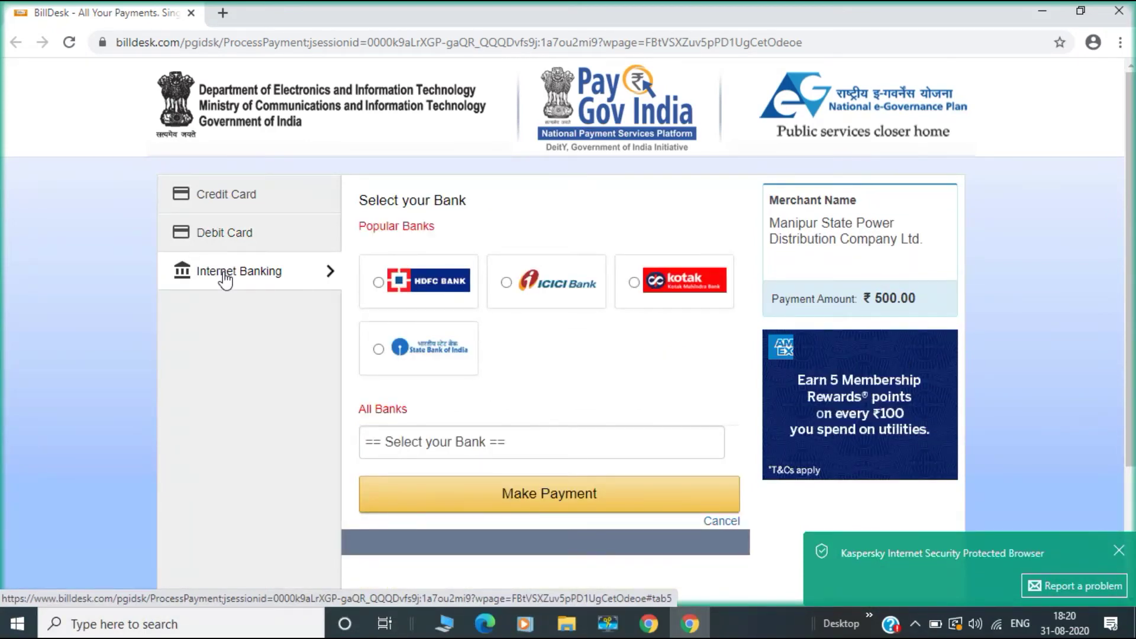
click(379, 349)
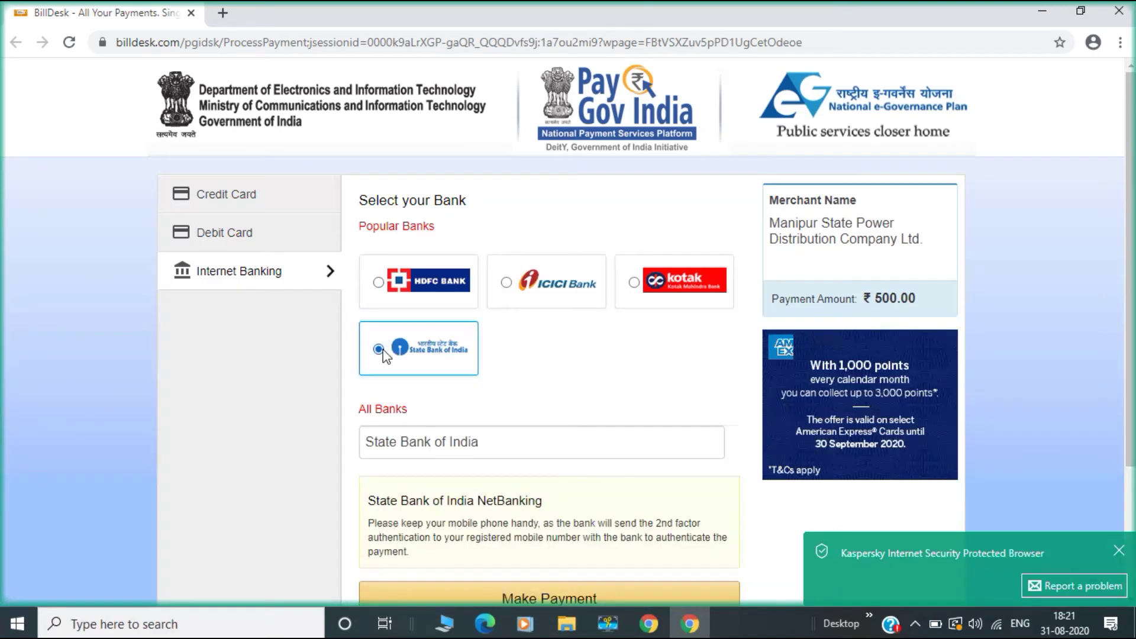
click(443, 448)
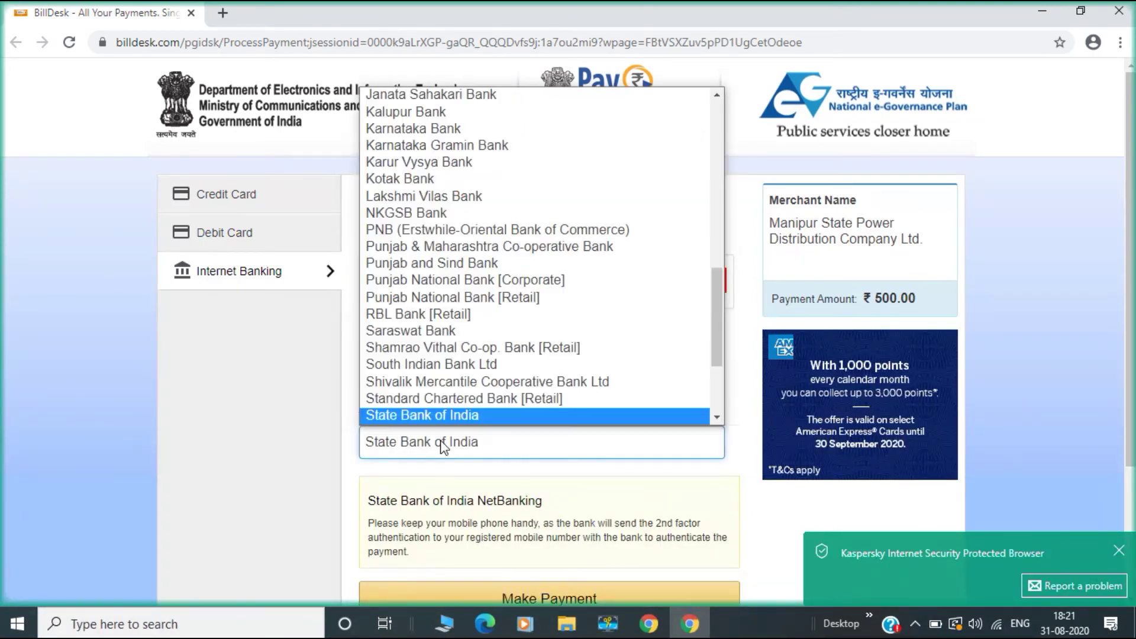
click(442, 447)
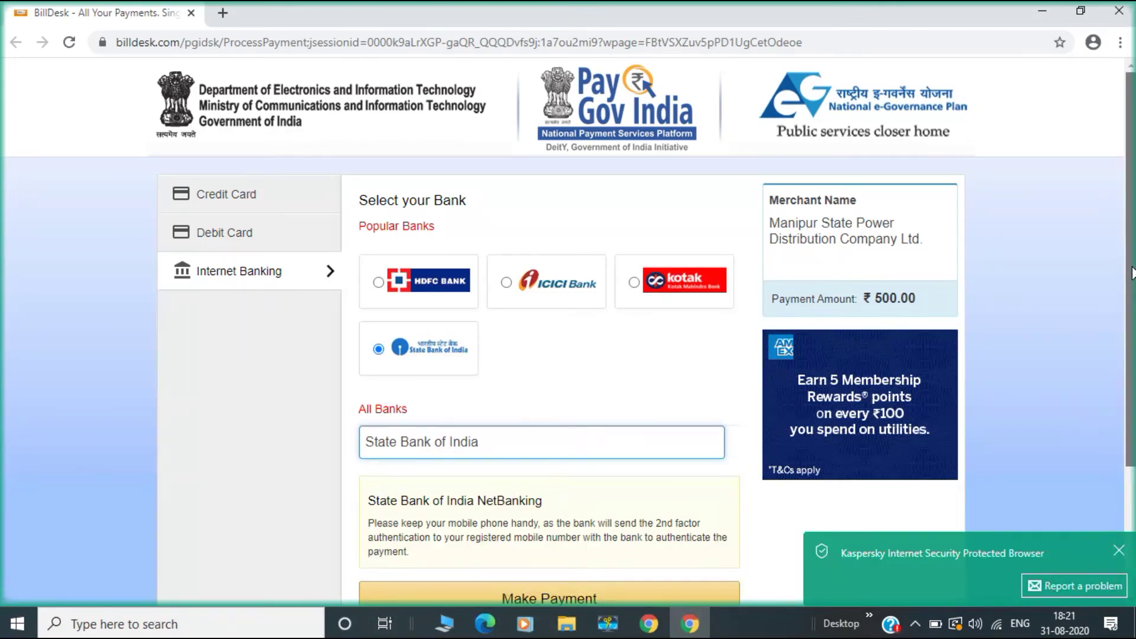
scroll(1131, 273, down, 2)
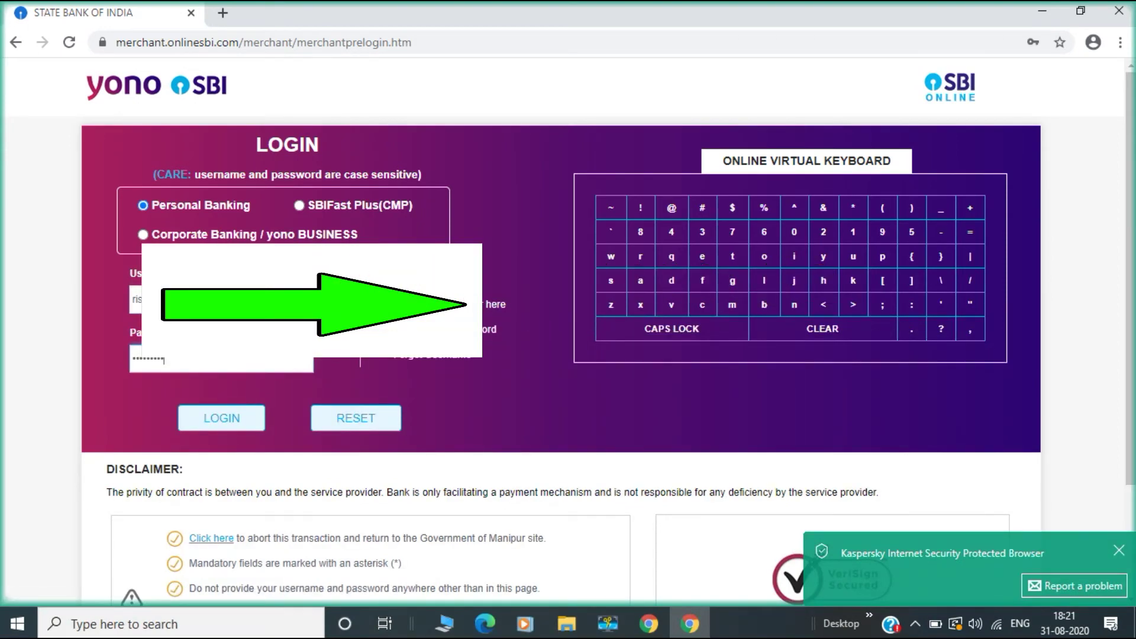
Log in to SBI Online and confirm the payment details
click(221, 418)
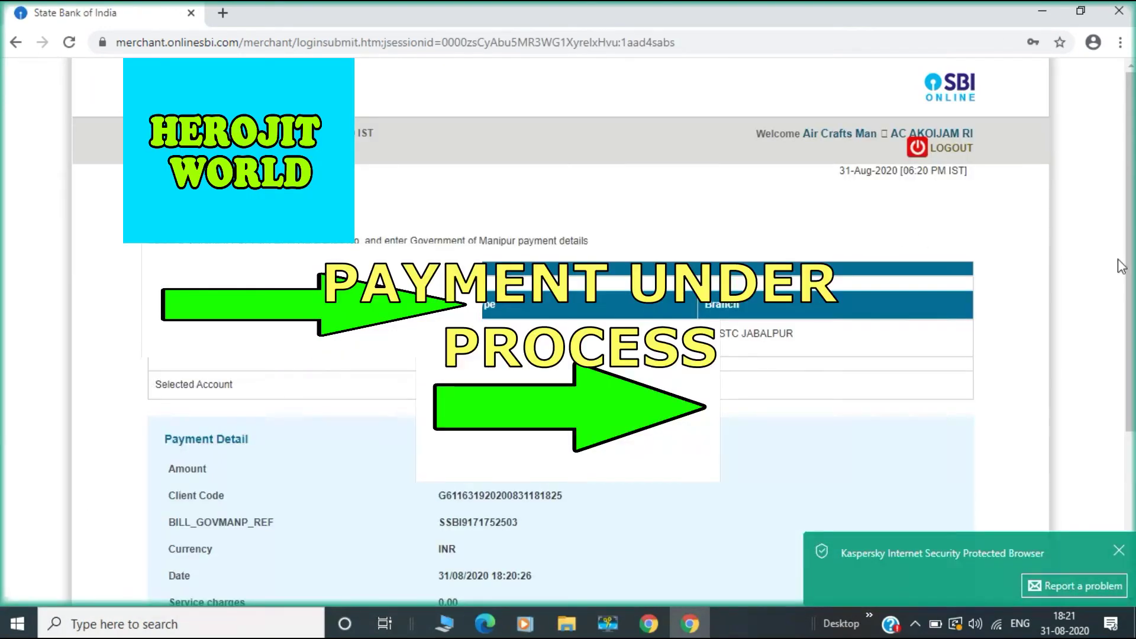
scroll(562, 331, down, 2)
scroll(562, 331, down, 1)
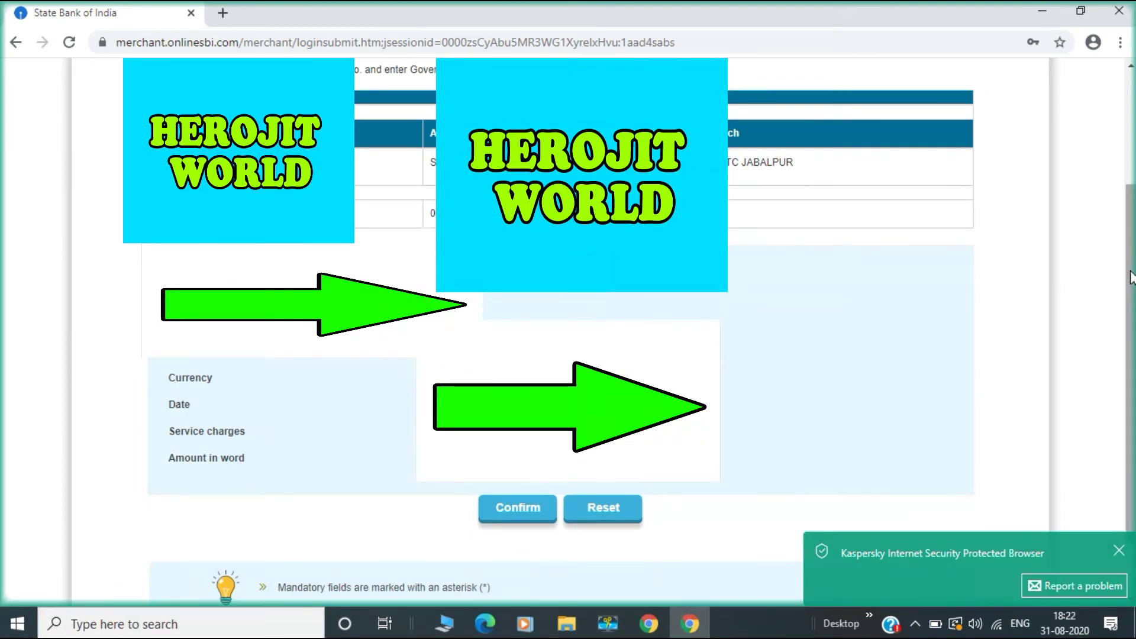
click(518, 508)
scroll(562, 331, down, 1)
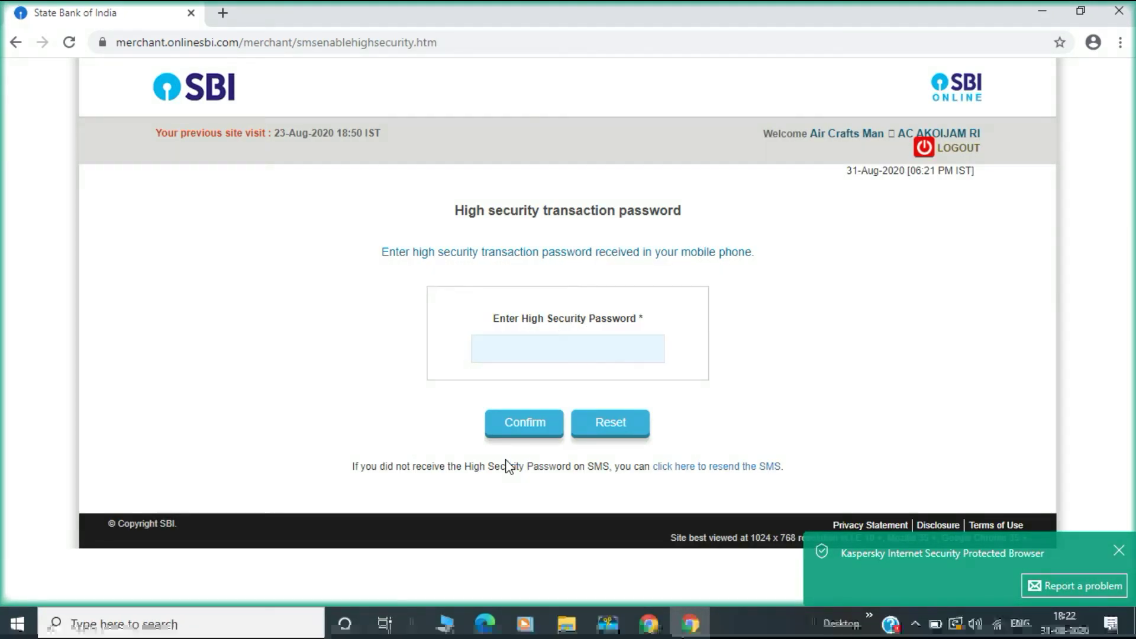
Enter the SMS high security transaction password and confirm it
click(541, 350)
text(••••••••)
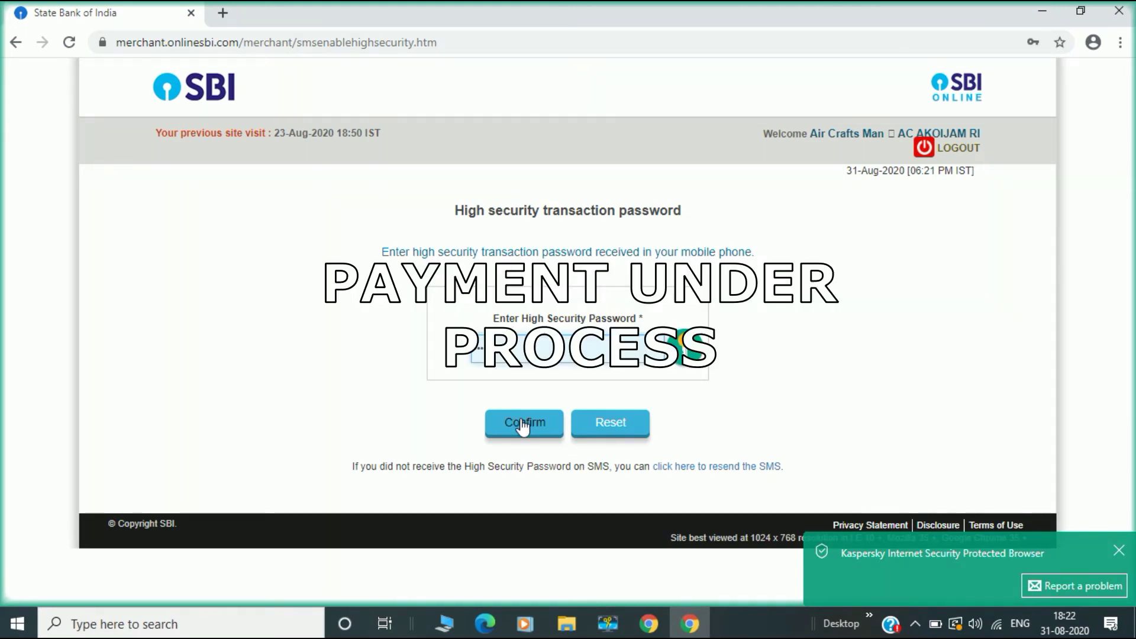
click(535, 423)
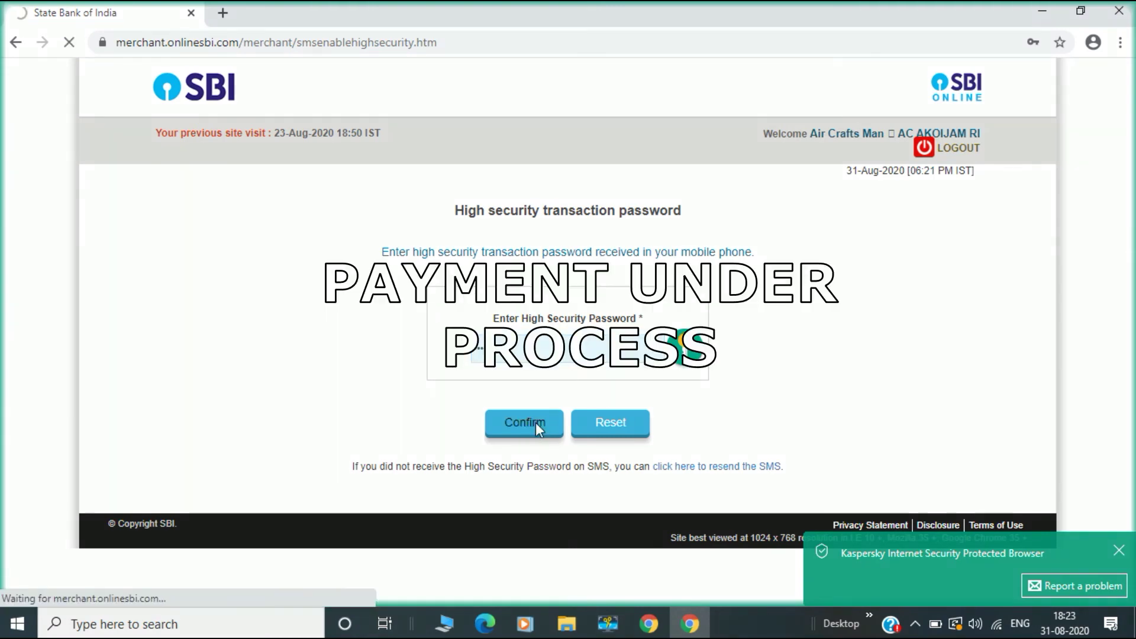